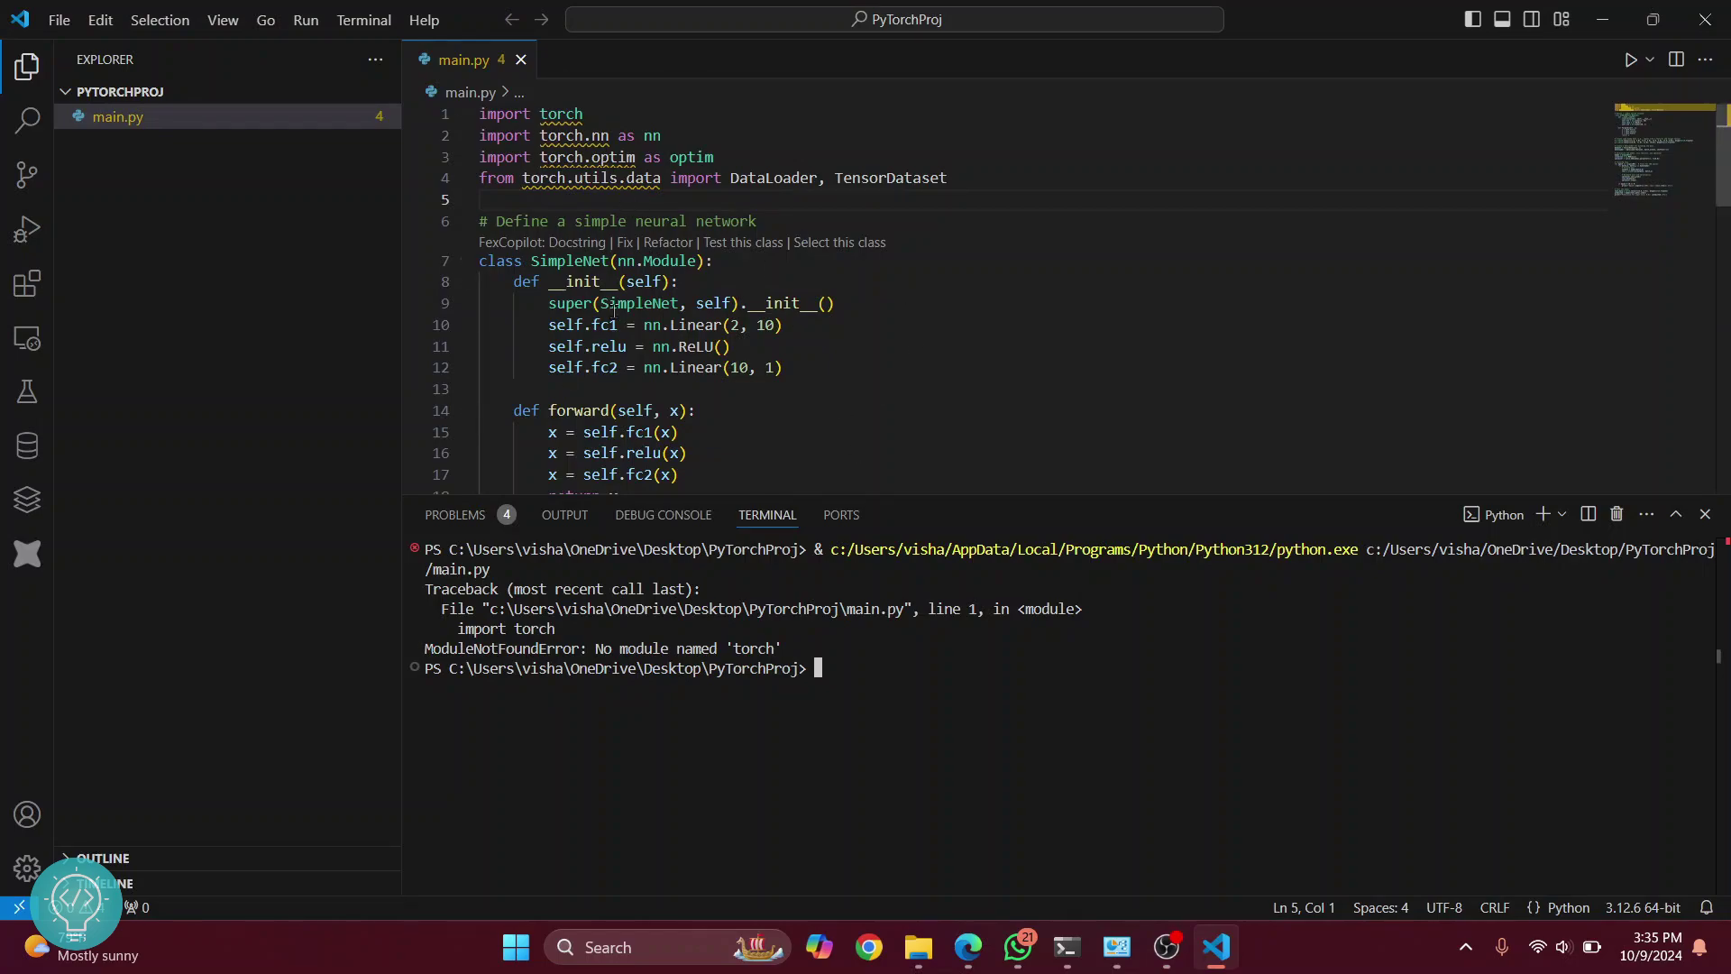
scroll(596, 277, "down", 1)
scroll(622, 331, "up", 1)
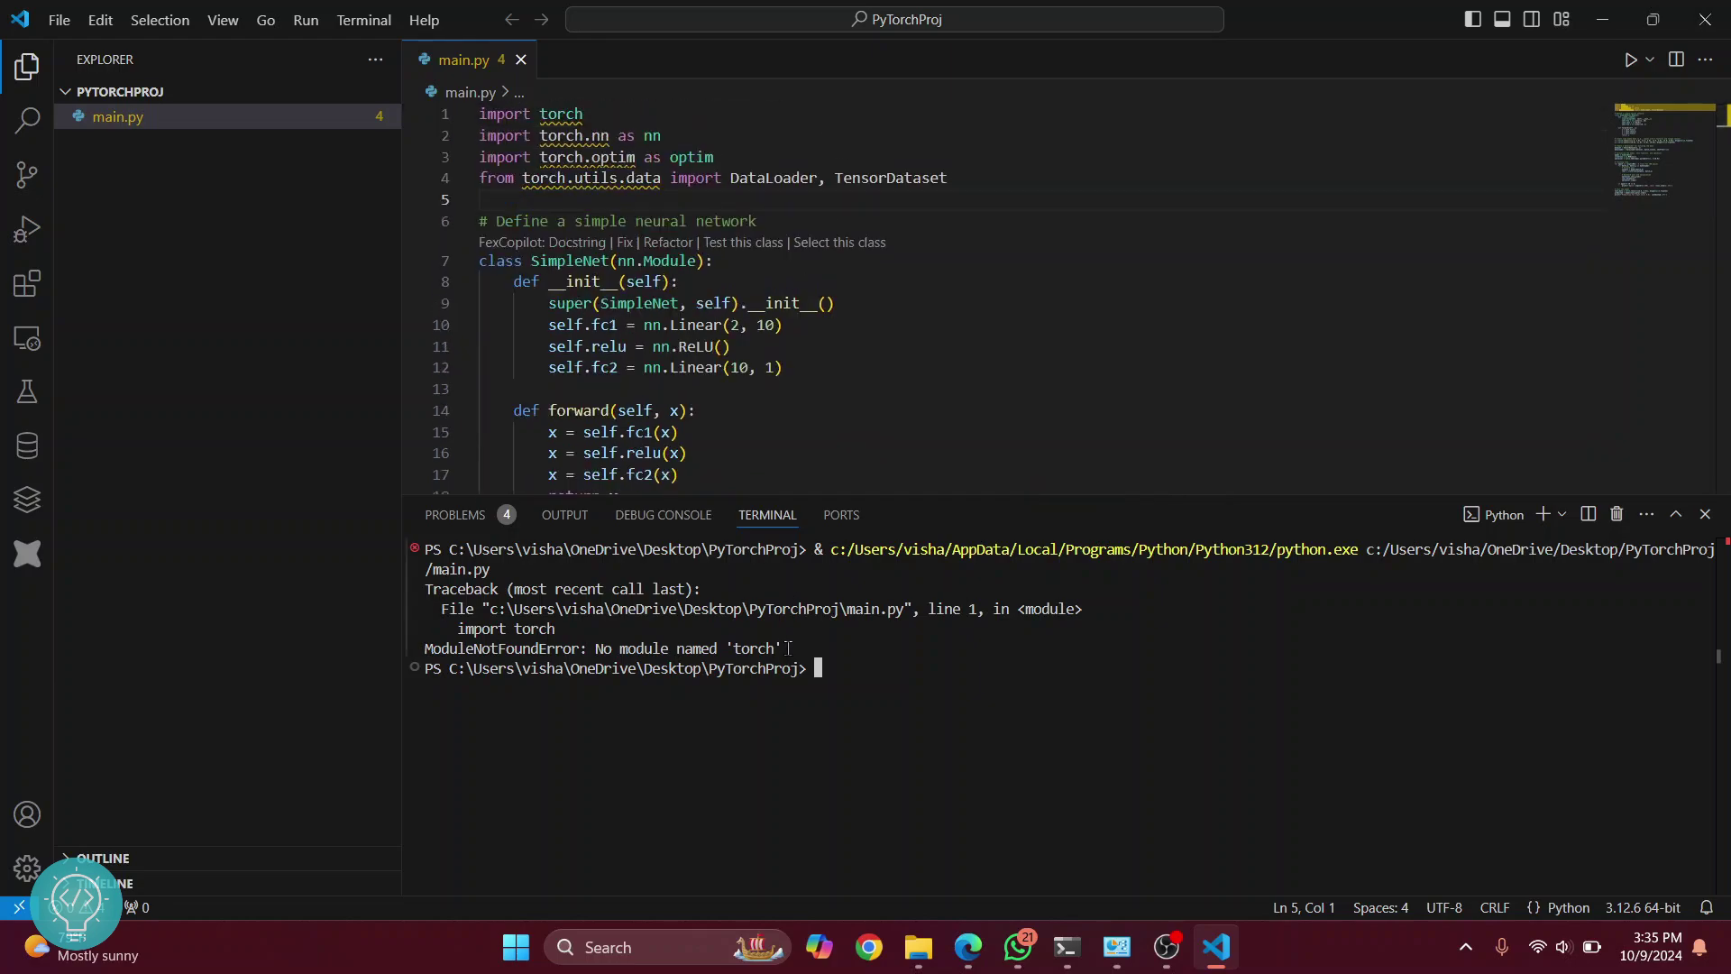
Step: Inspect the missing 'torch' module error and the network class code in main.py
left_click_drag(787, 648, 424, 648)
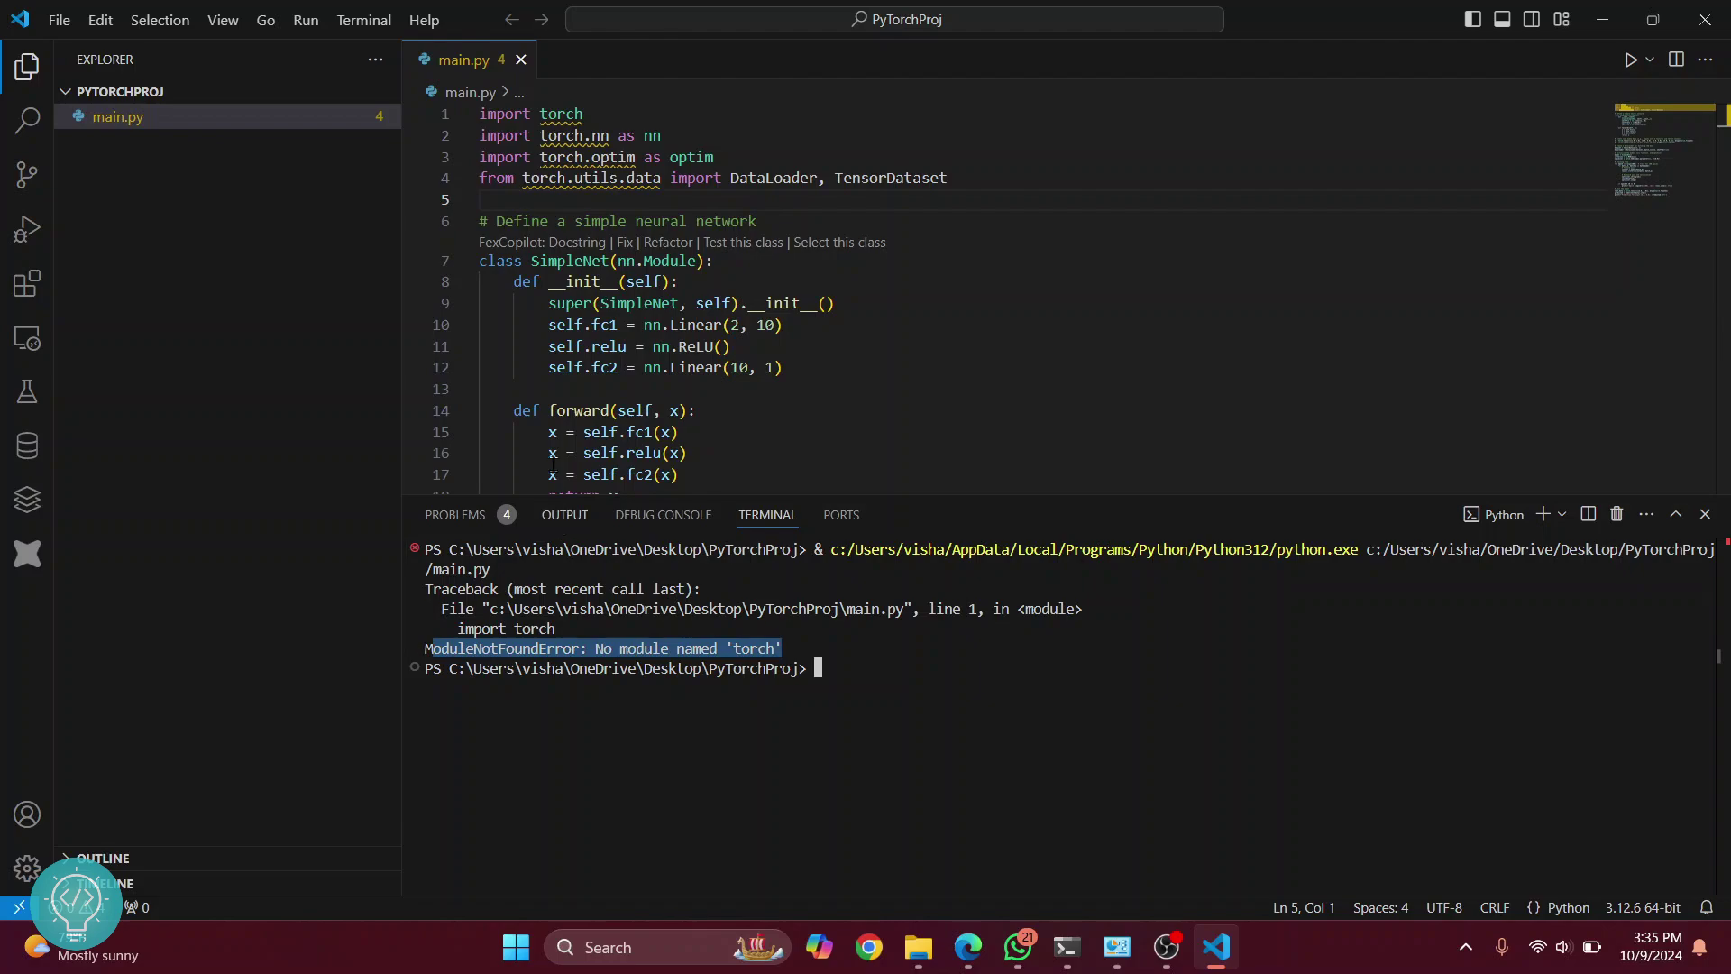
left_click(731, 390)
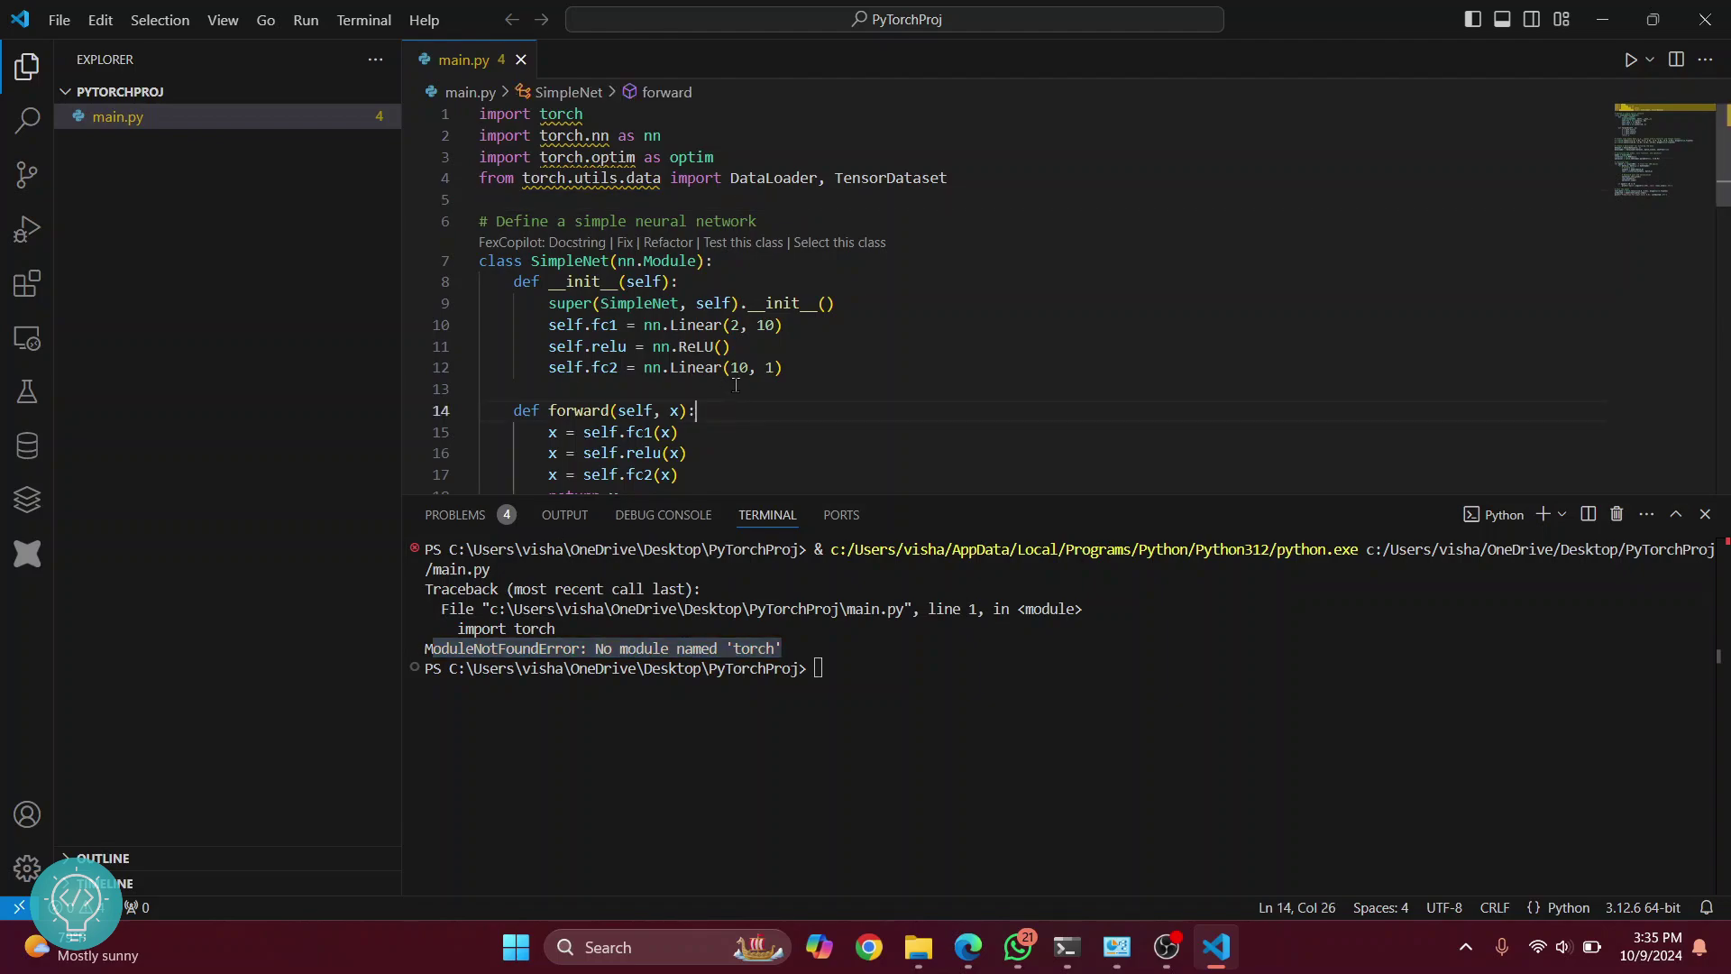
left_click_drag(736, 386, 479, 199)
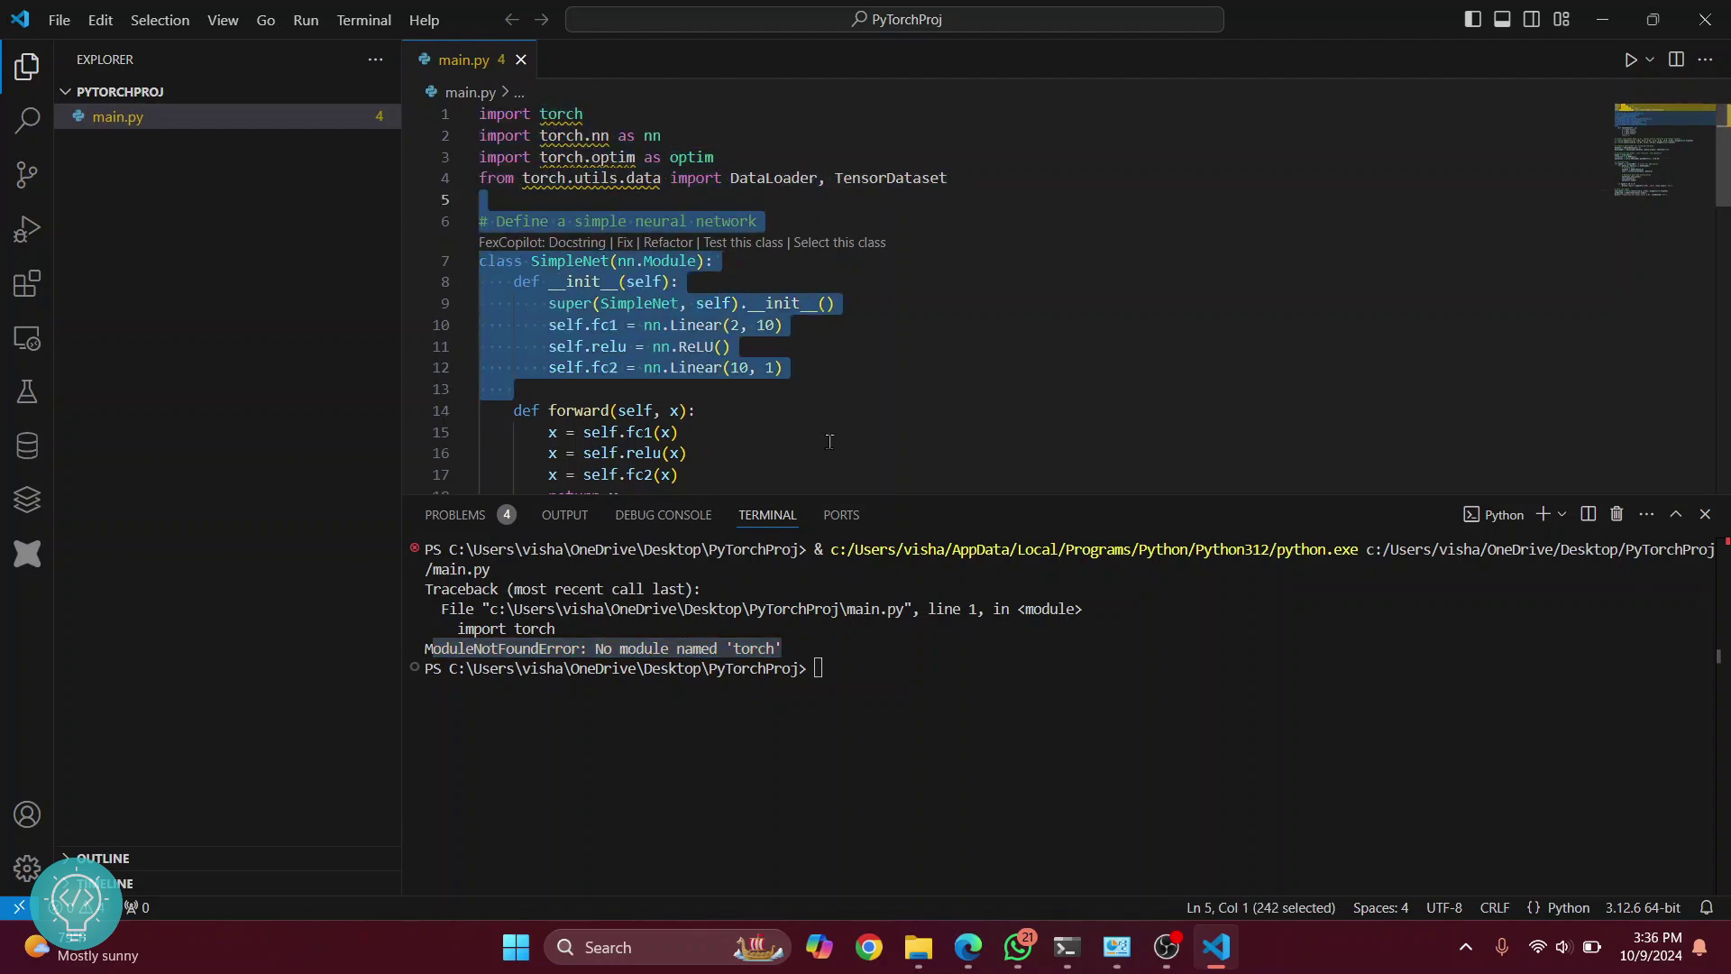
left_click(856, 656)
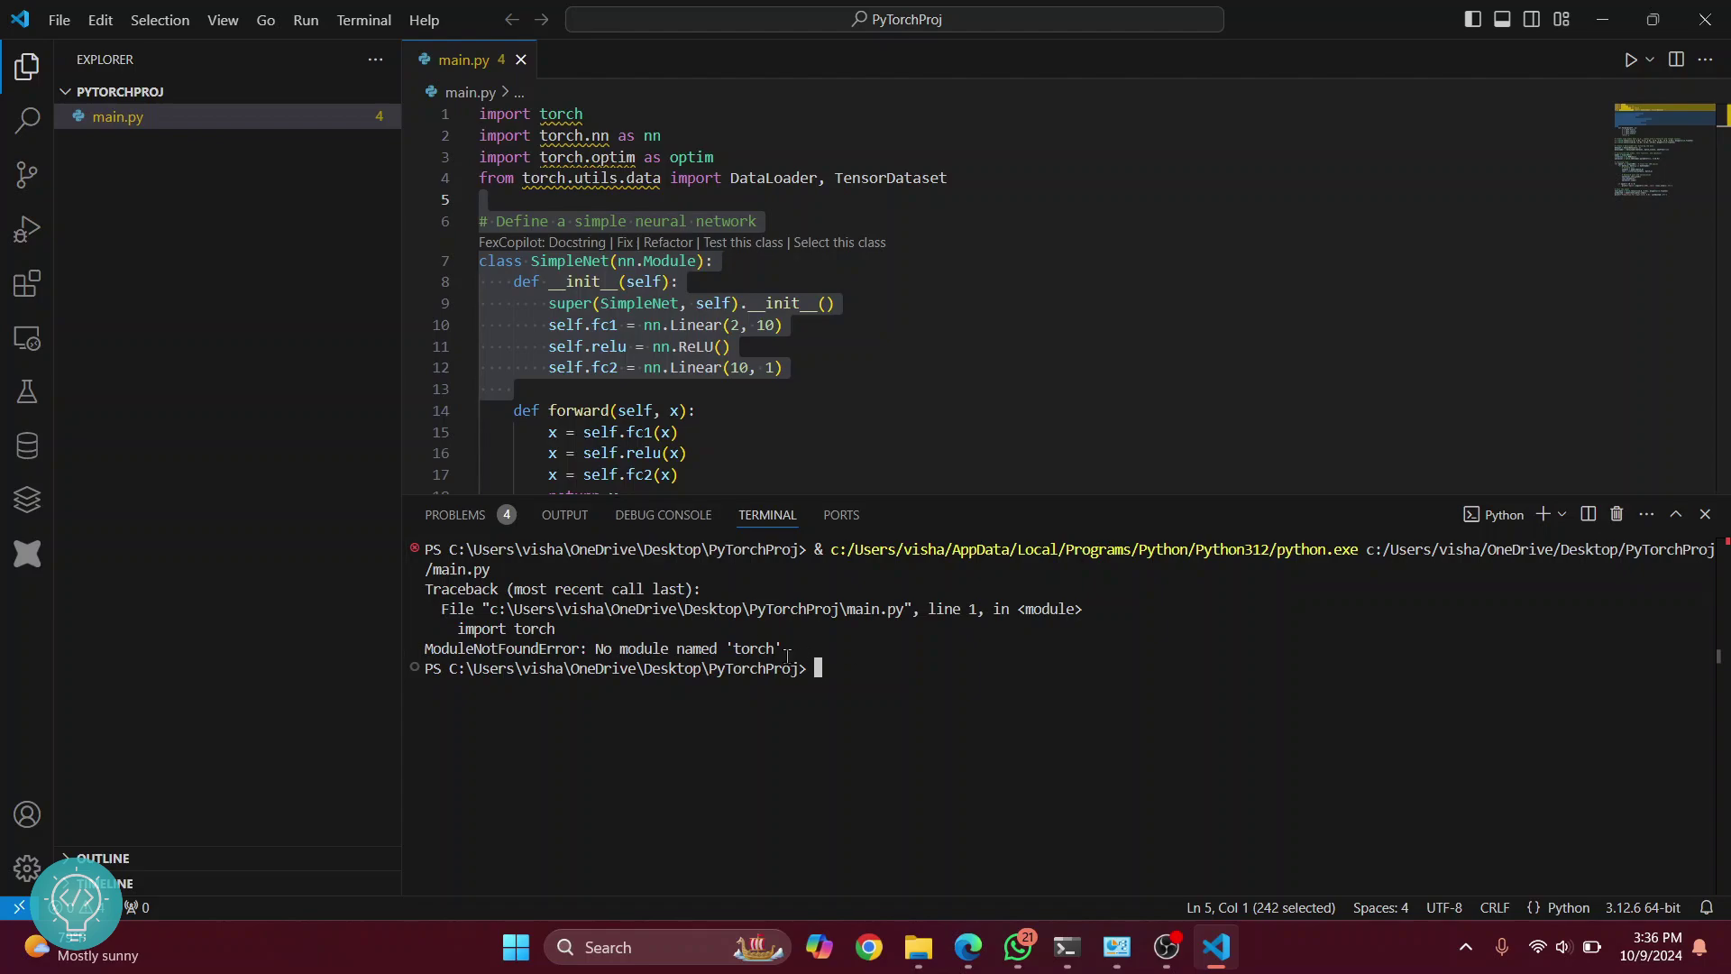
left_click_drag(719, 650, 790, 650)
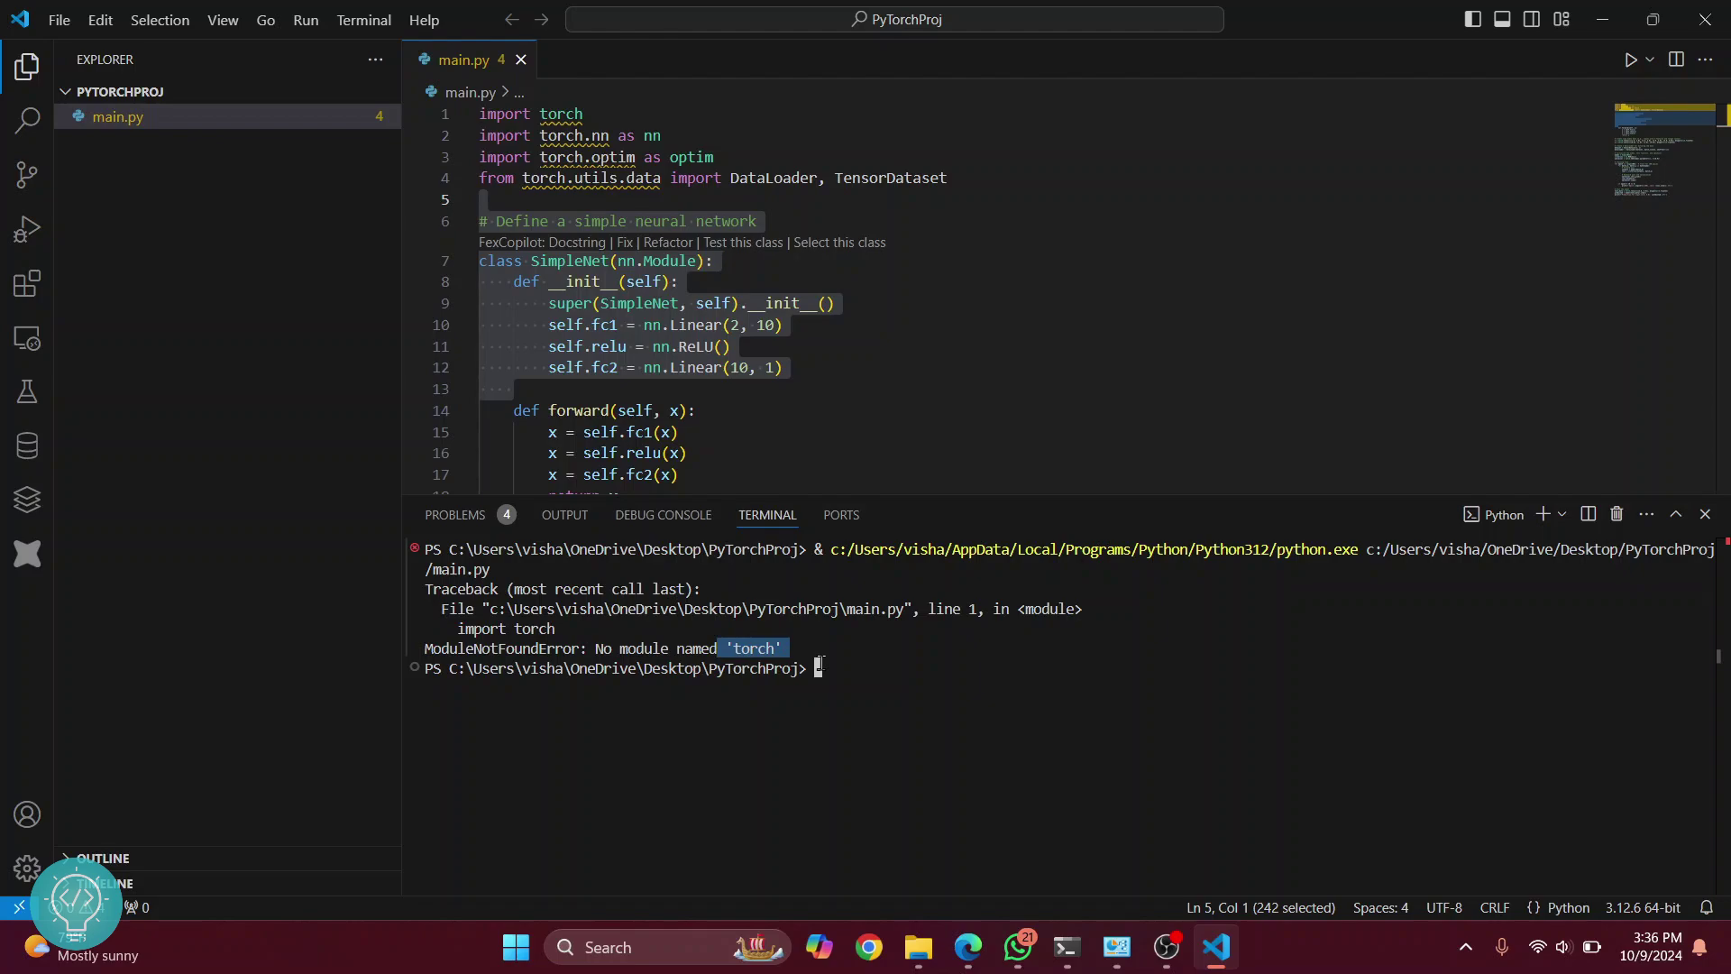
Step: Run pip install torch and confirm torch-2.4.1 installed successfully
left_click(820, 667)
type("pi")
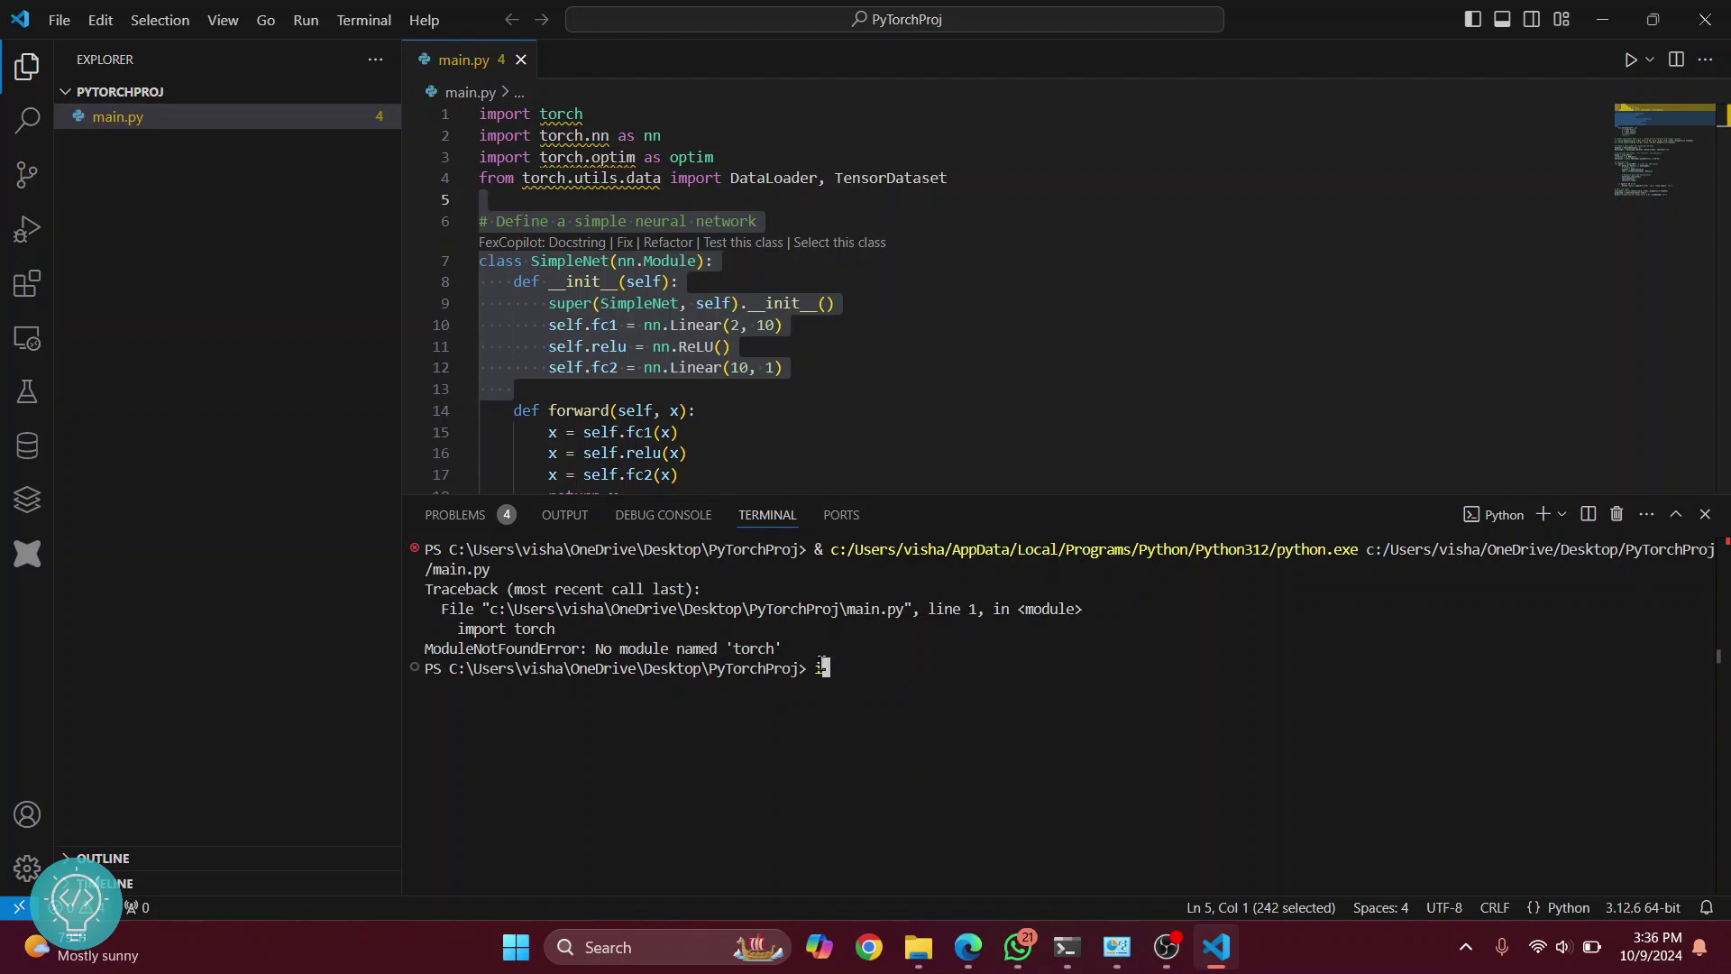
type("p install torch")
key("Return")
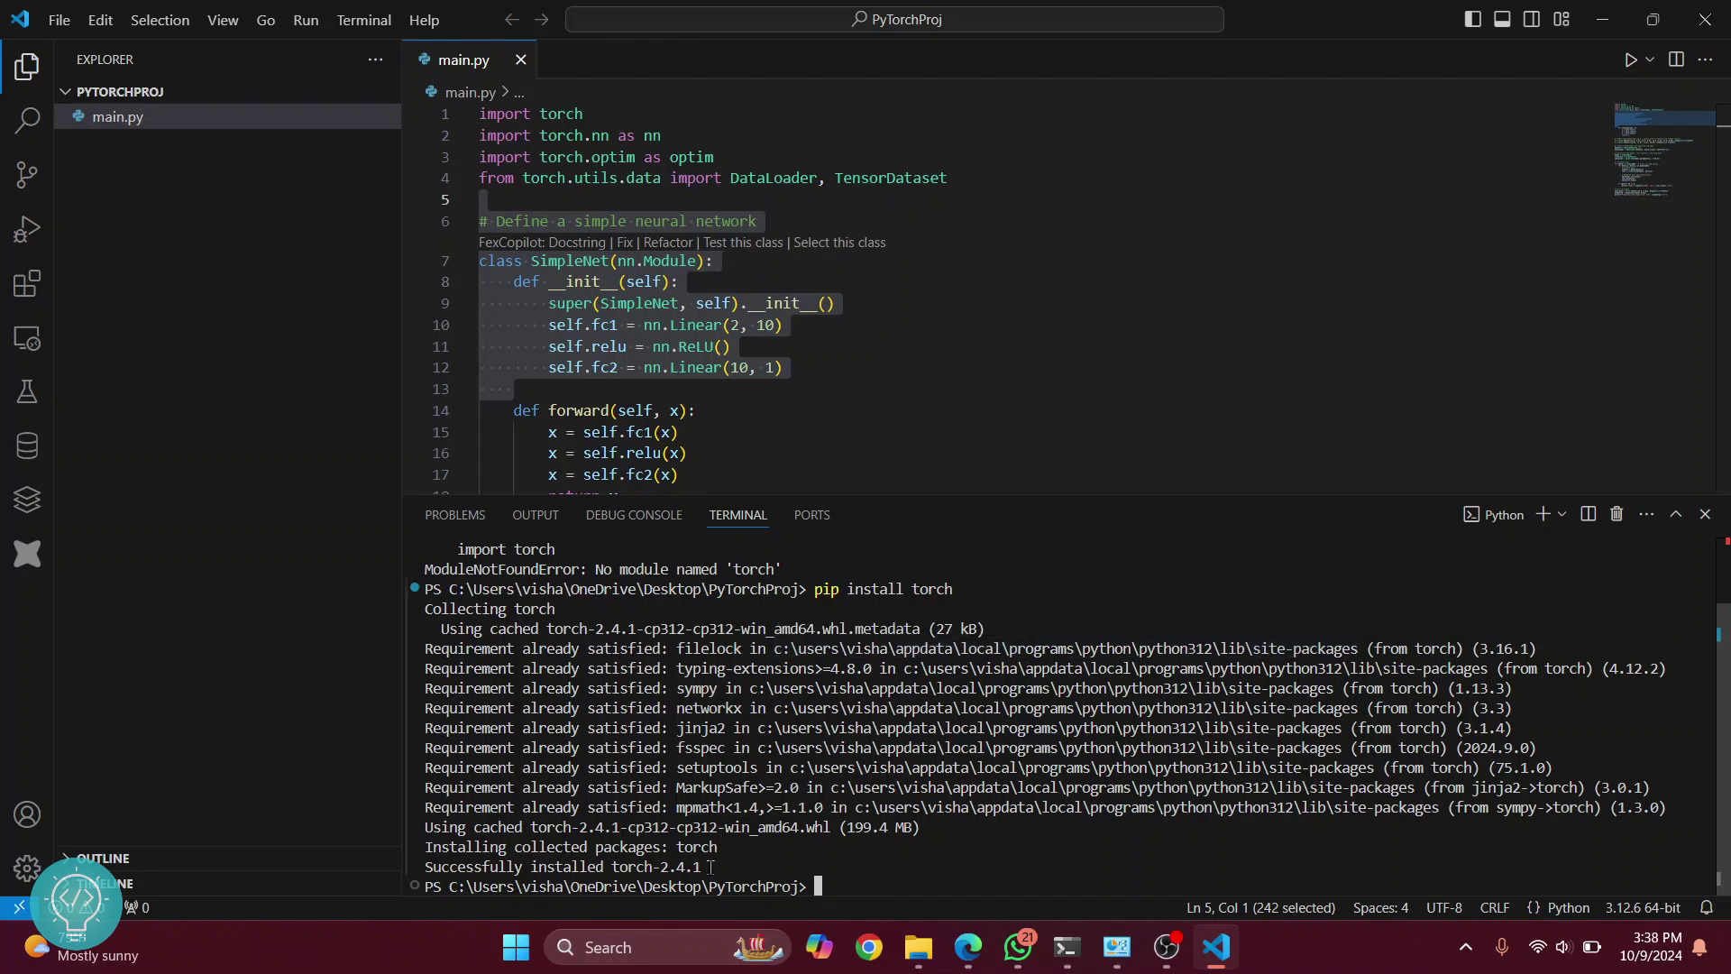
left_click_drag(707, 867, 441, 873)
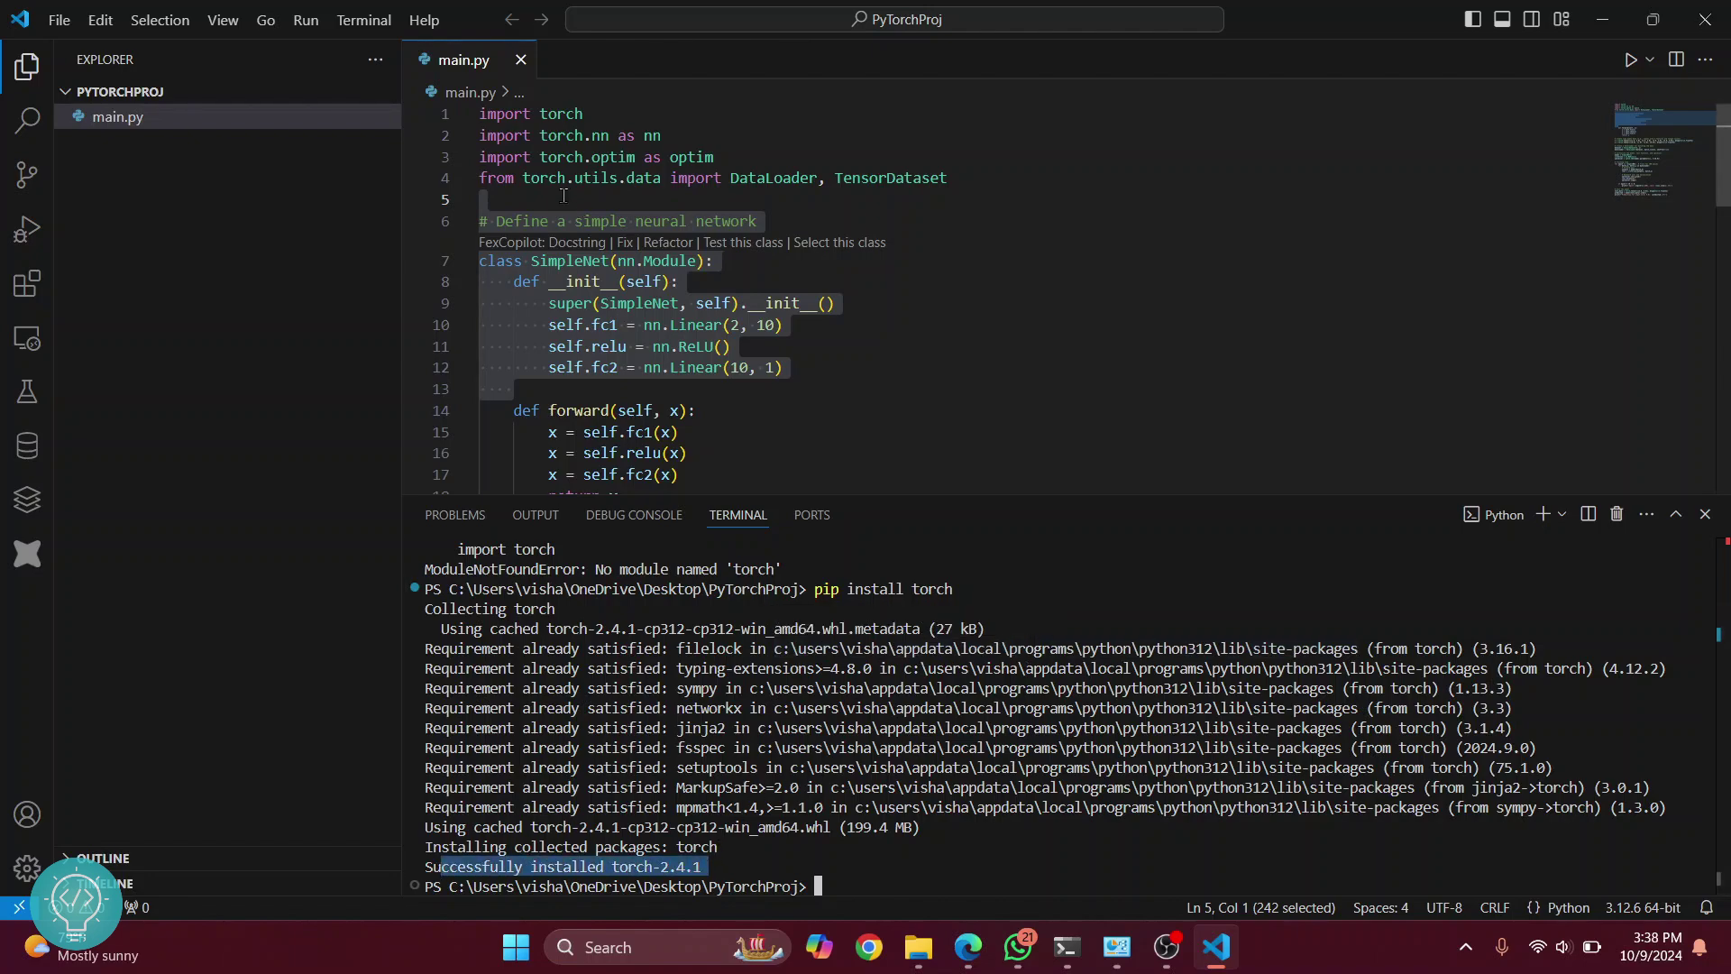
left_click(790, 210)
Step: Enlarge the terminal and run main.py, showing epoch losses through epoch 51 of 100
left_click_drag(997, 491, 997, 375)
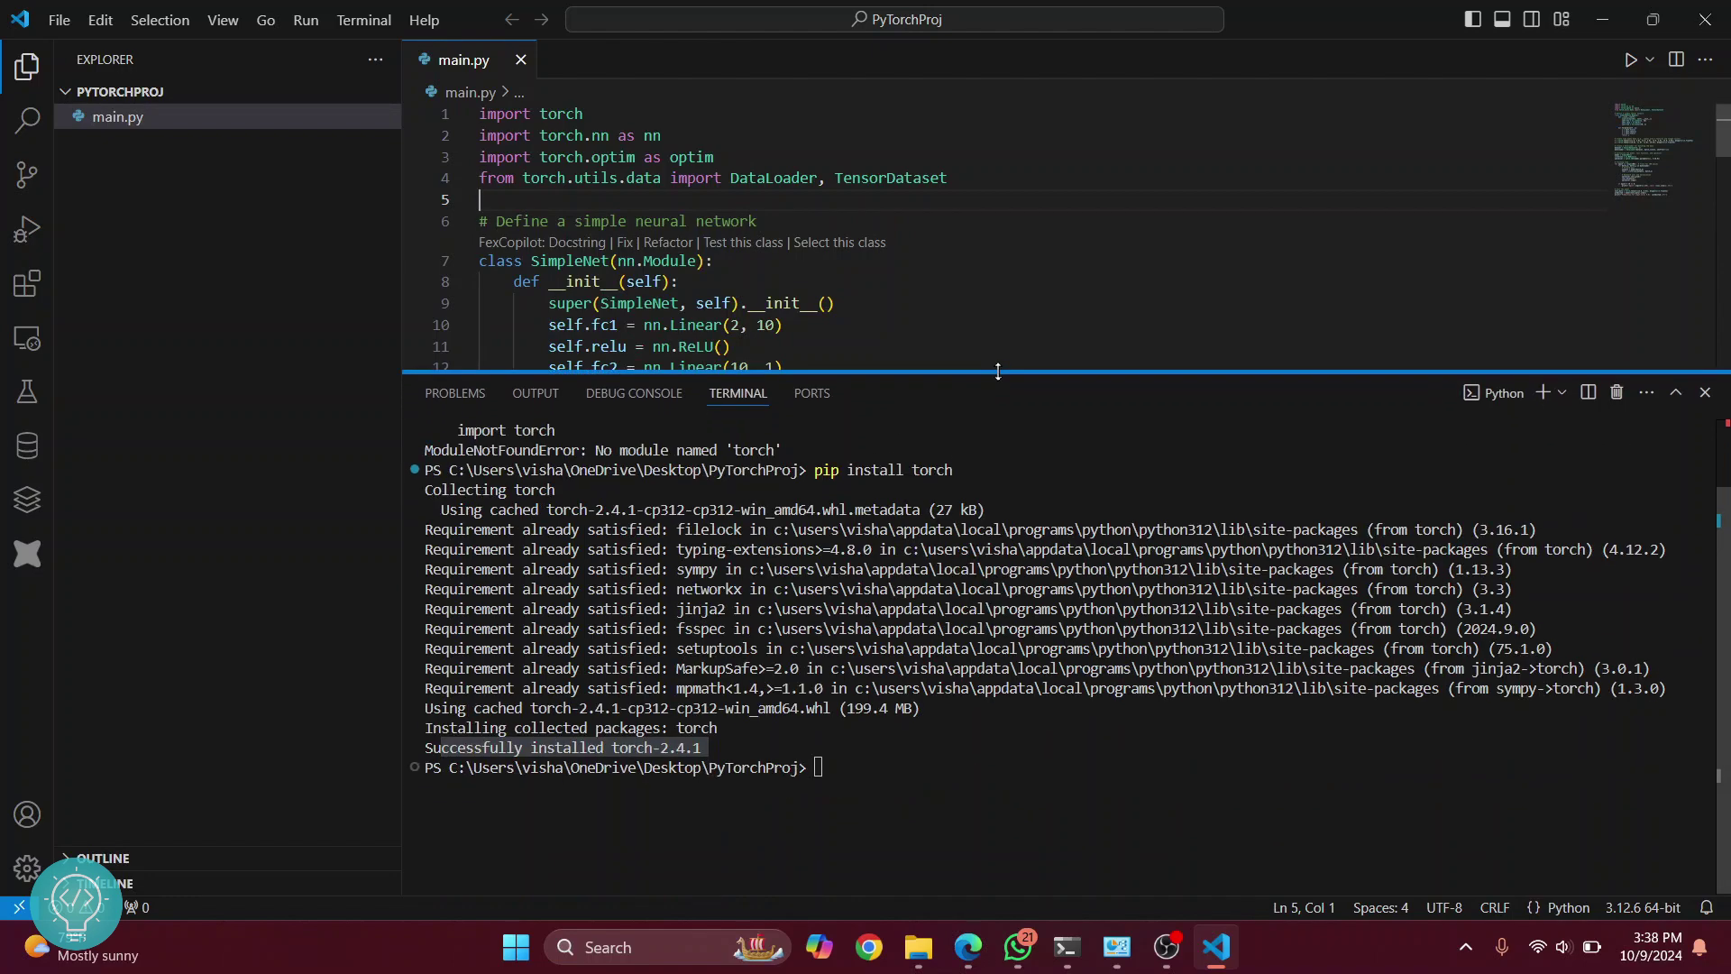
left_click(1628, 61)
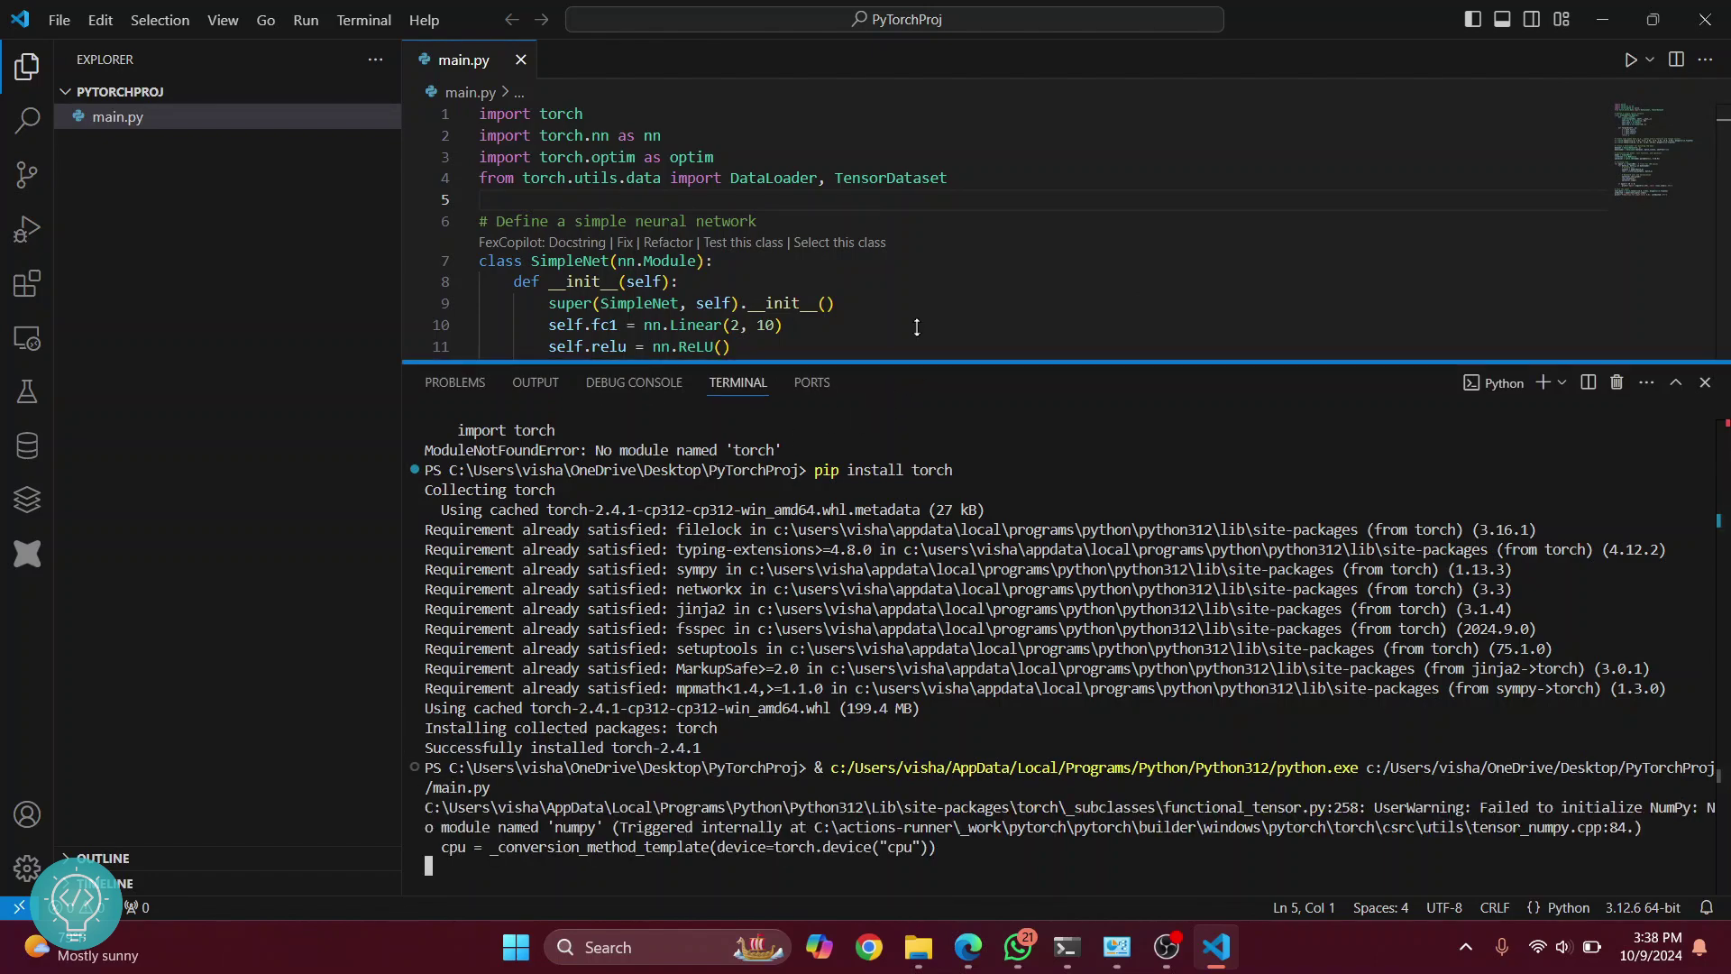
left_click_drag(916, 375, 535, 221)
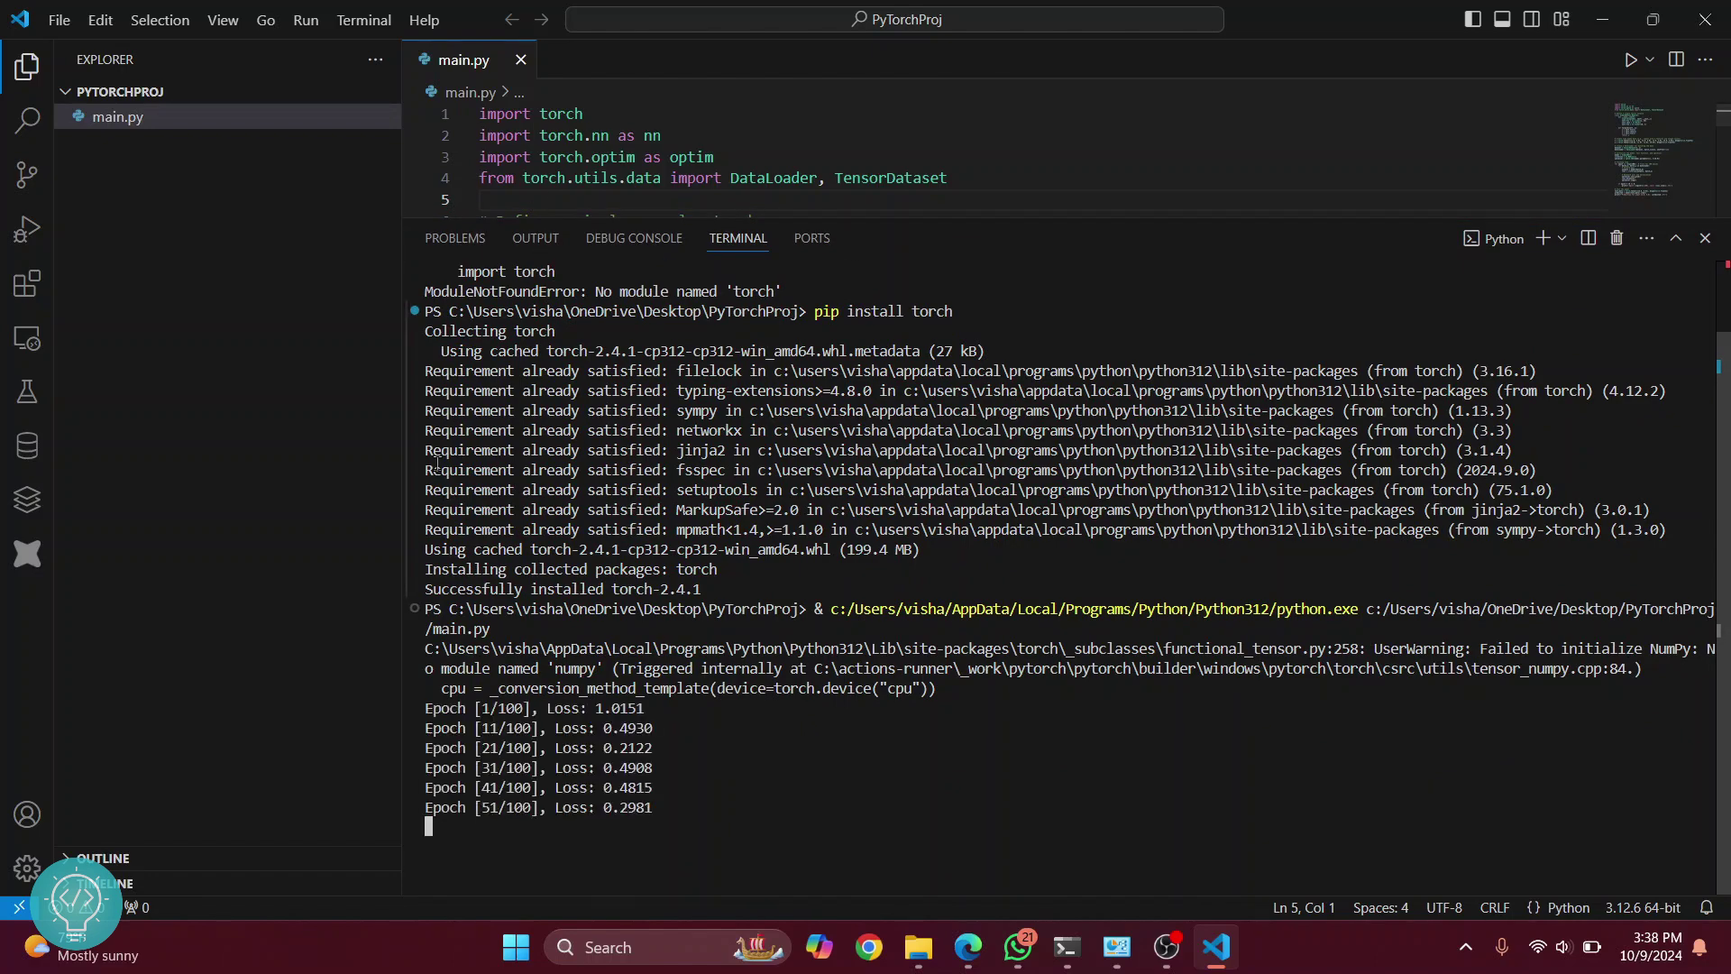